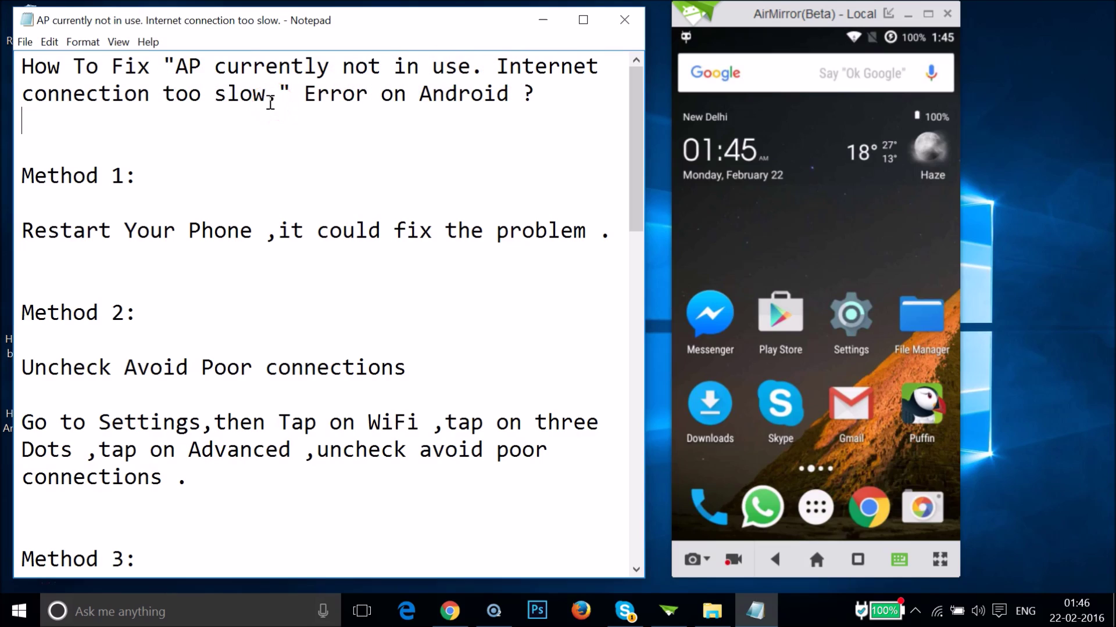
Turn off Avoid poor connections in the phone's advanced Wi-Fi settings, then return to the home screen.
scroll(359, 232, "down", 15)
scroll(359, 232, "up", 6)
scroll(359, 233, "up", 8)
left_click(862, 313)
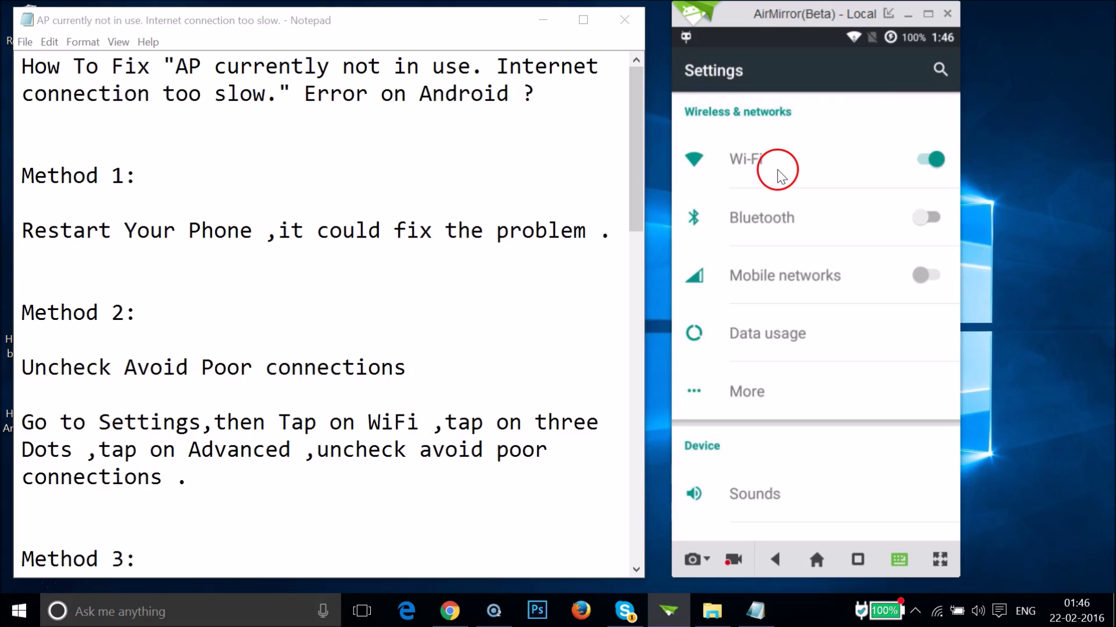
left_click(779, 172)
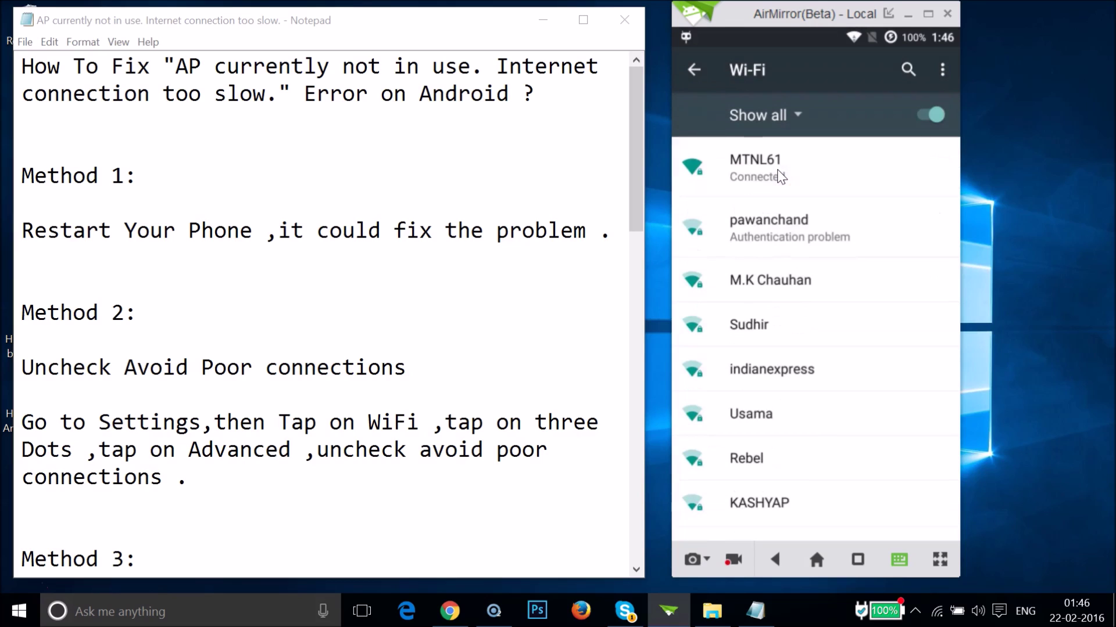
left_click(942, 72)
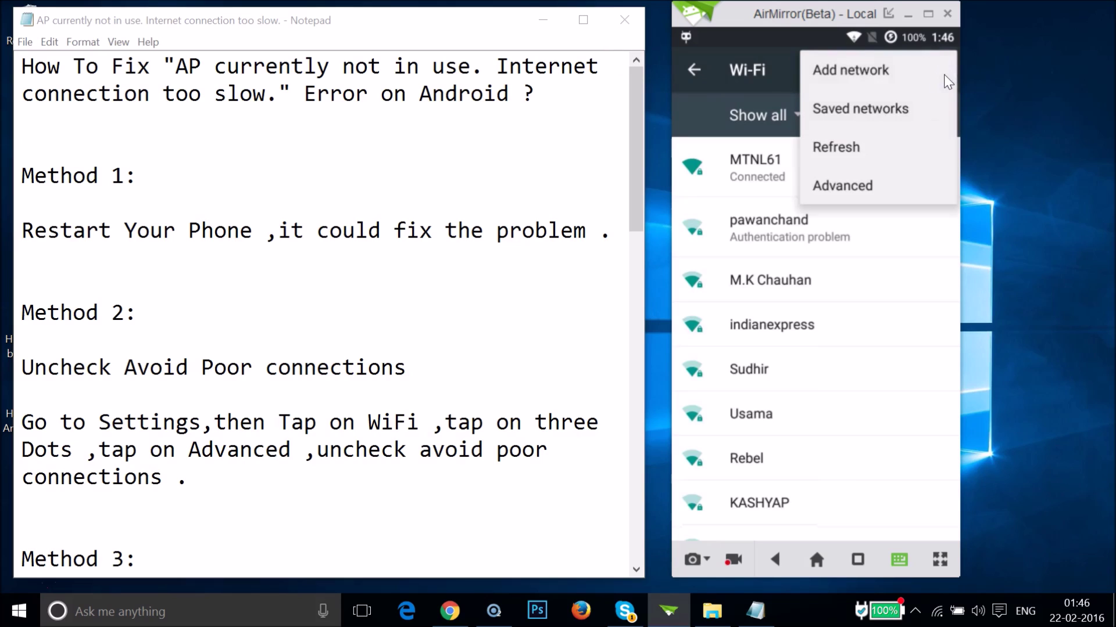
left_click(884, 184)
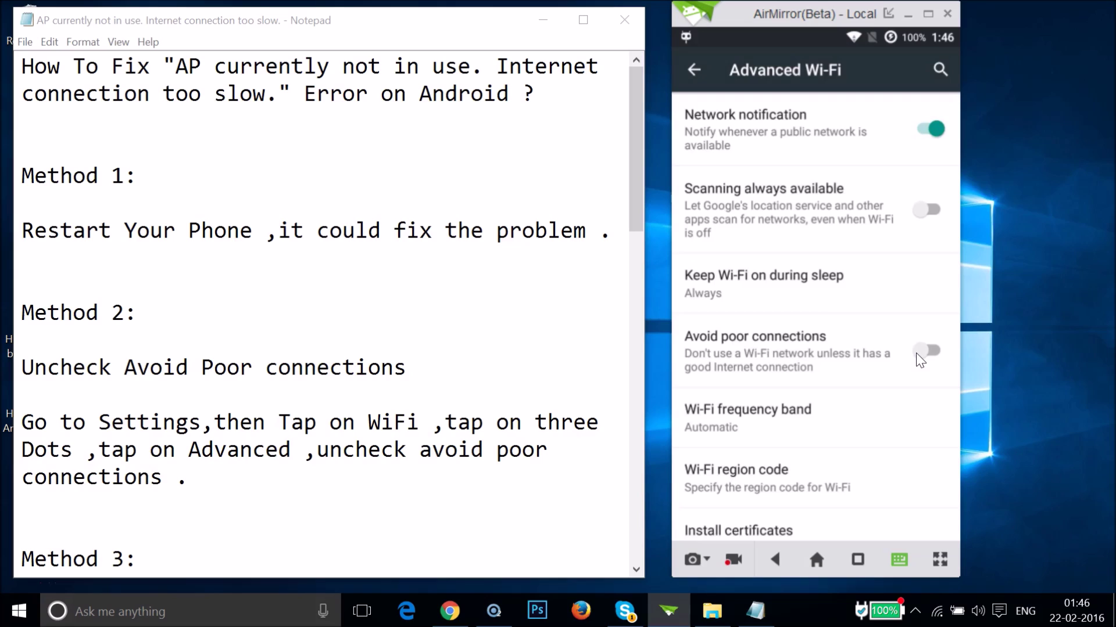
left_click(720, 86)
left_click(719, 86)
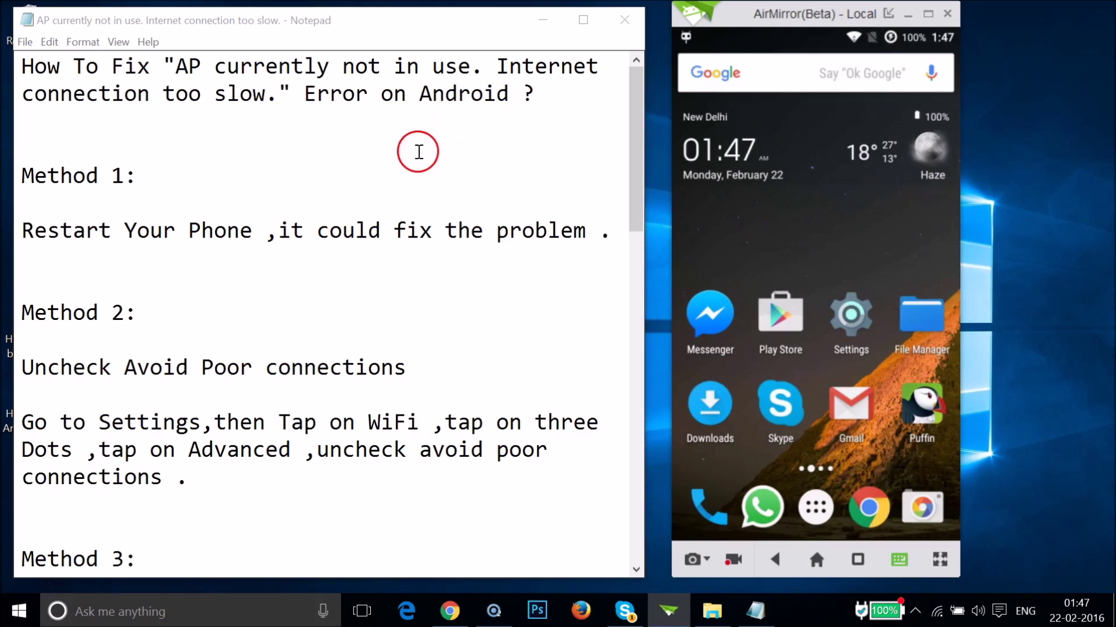
Scroll the Notepad guide past Method 4 down to Method 5 on forgetting and reconnecting Wi-Fi.
left_click(412, 297)
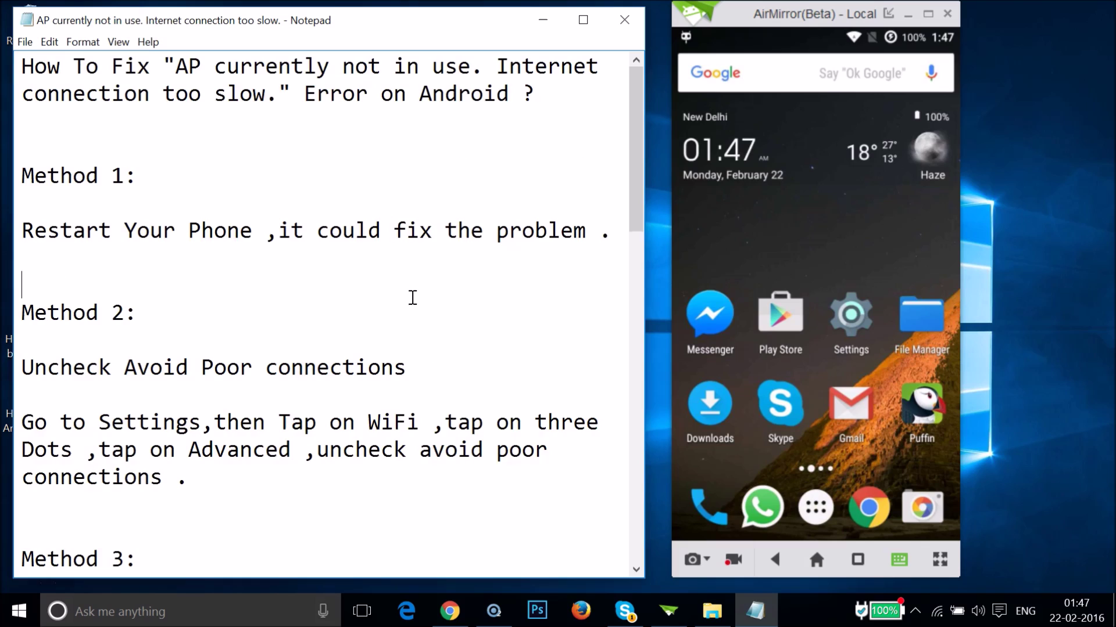
scroll(412, 298, "down", 1)
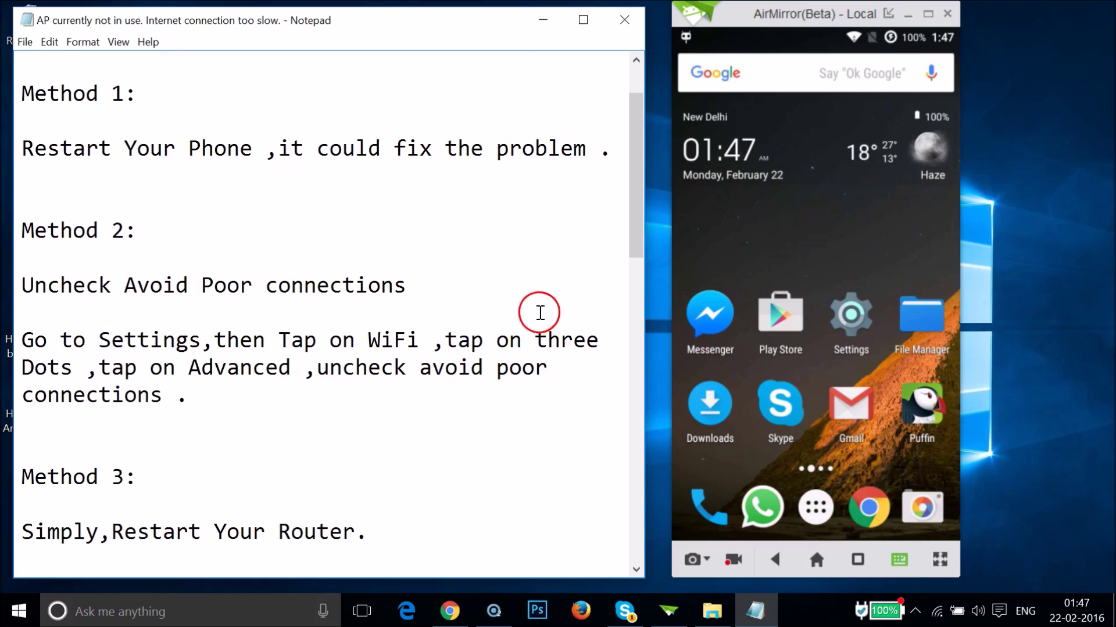
left_click_drag(631, 224, 628, 328)
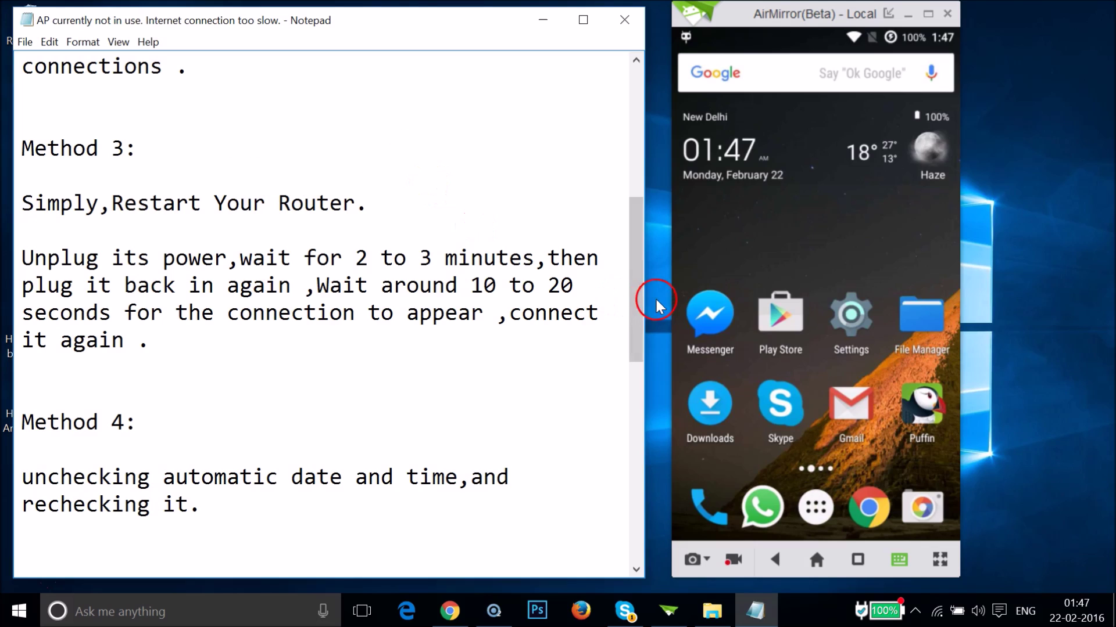
left_click_drag(636, 285, 625, 353)
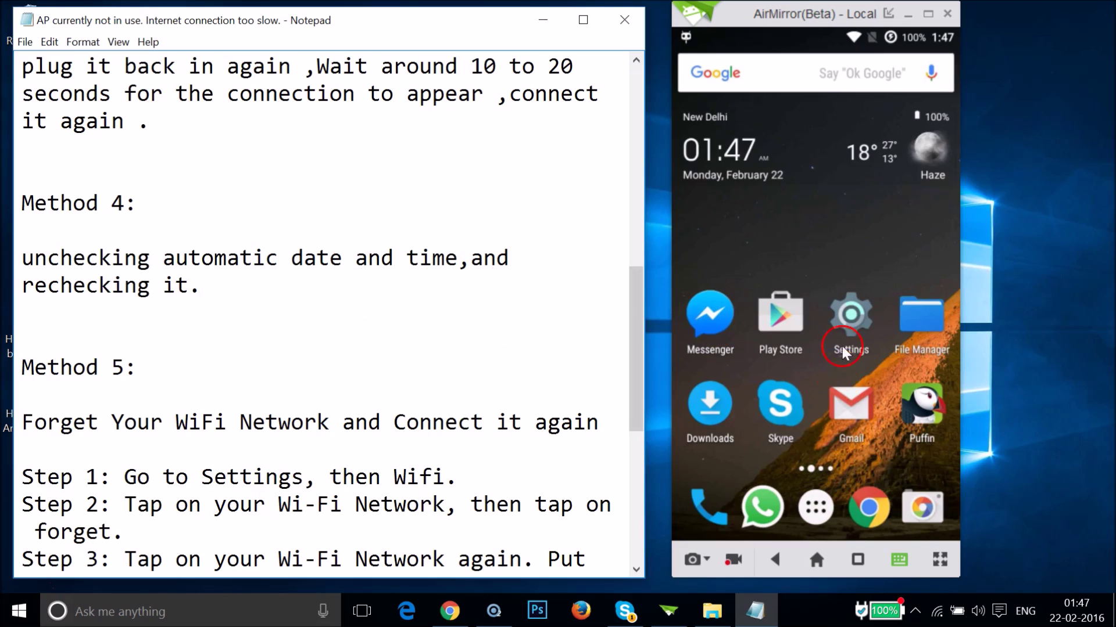
left_click(842, 323)
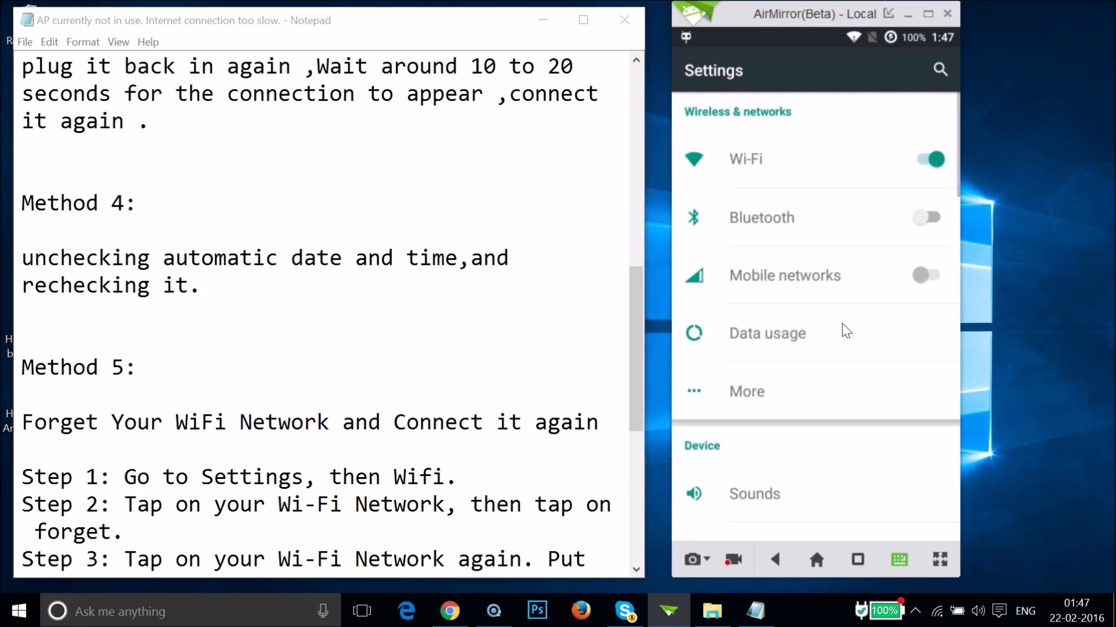
Switch the phone's Automatic date & time off and back on, then return to the home screen.
scroll(846, 331, "down", 5)
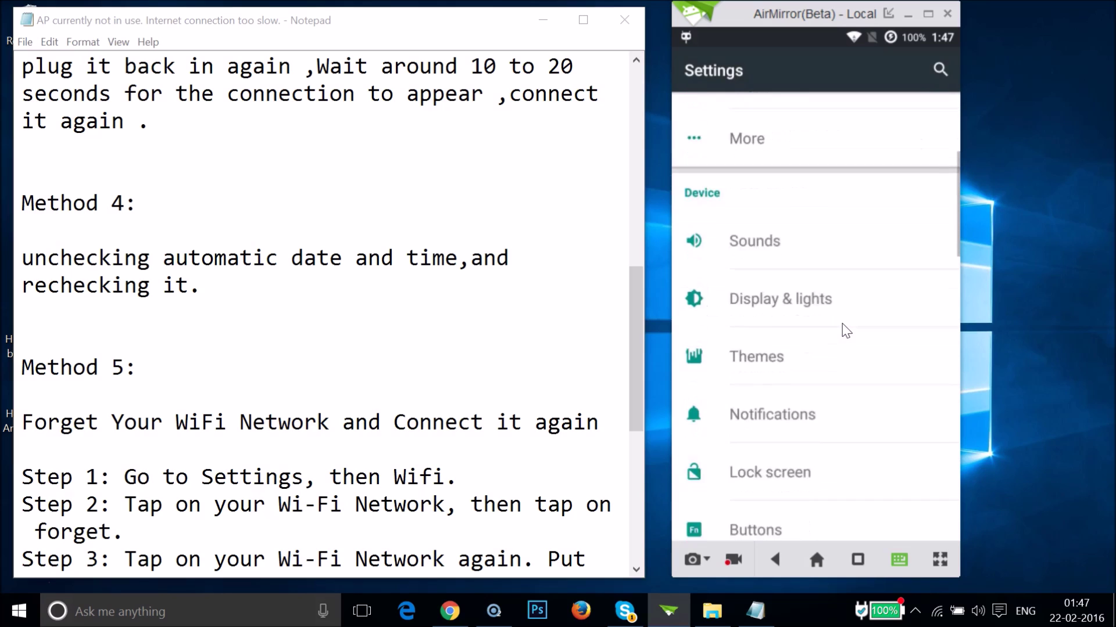
scroll(845, 331, "down", 3)
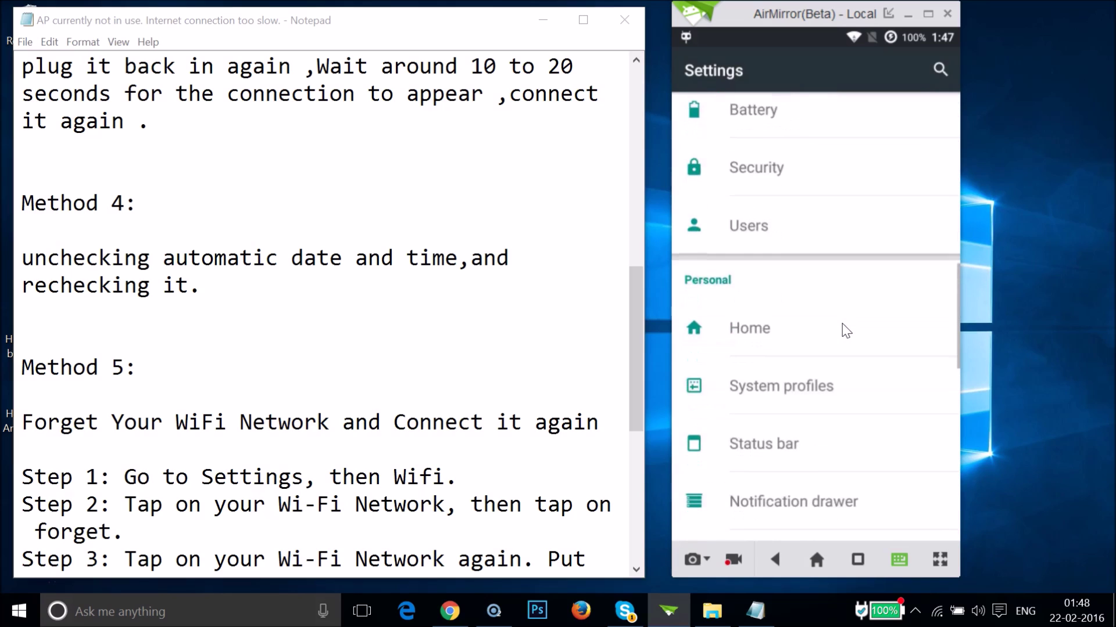
scroll(846, 331, "down", 5)
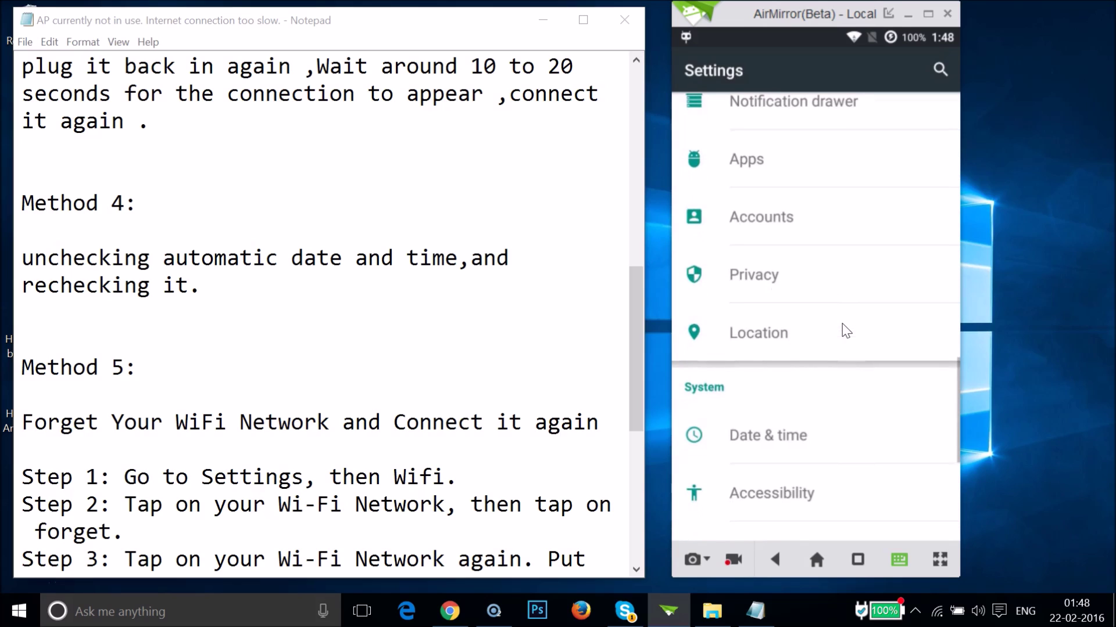
left_click(788, 442)
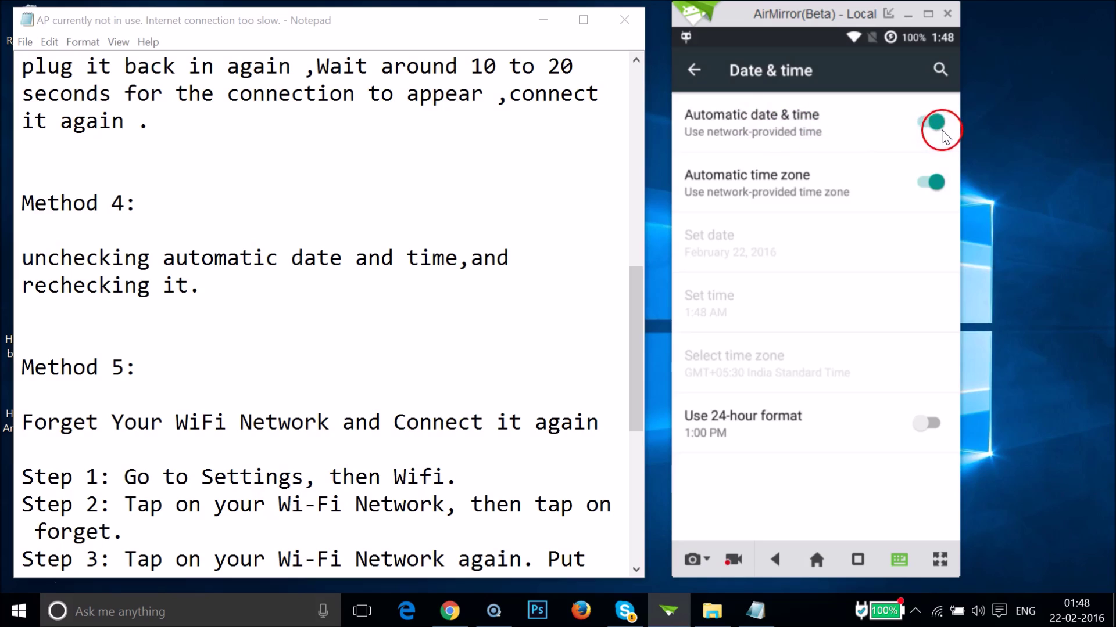
left_click(788, 130)
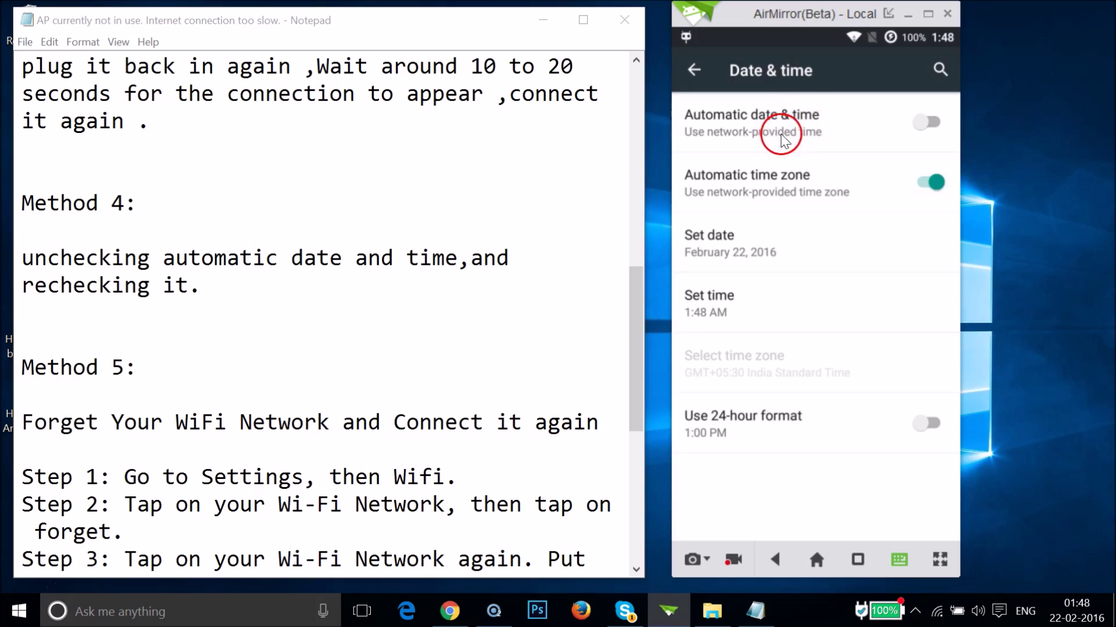
left_click(810, 121)
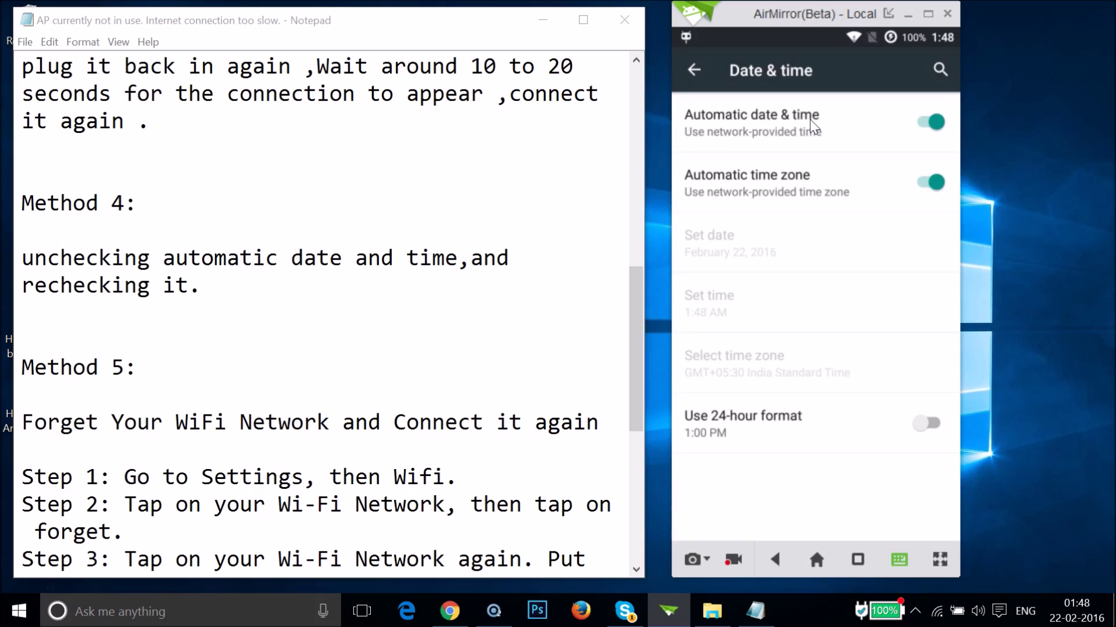
key("Escape")
key("Escape")
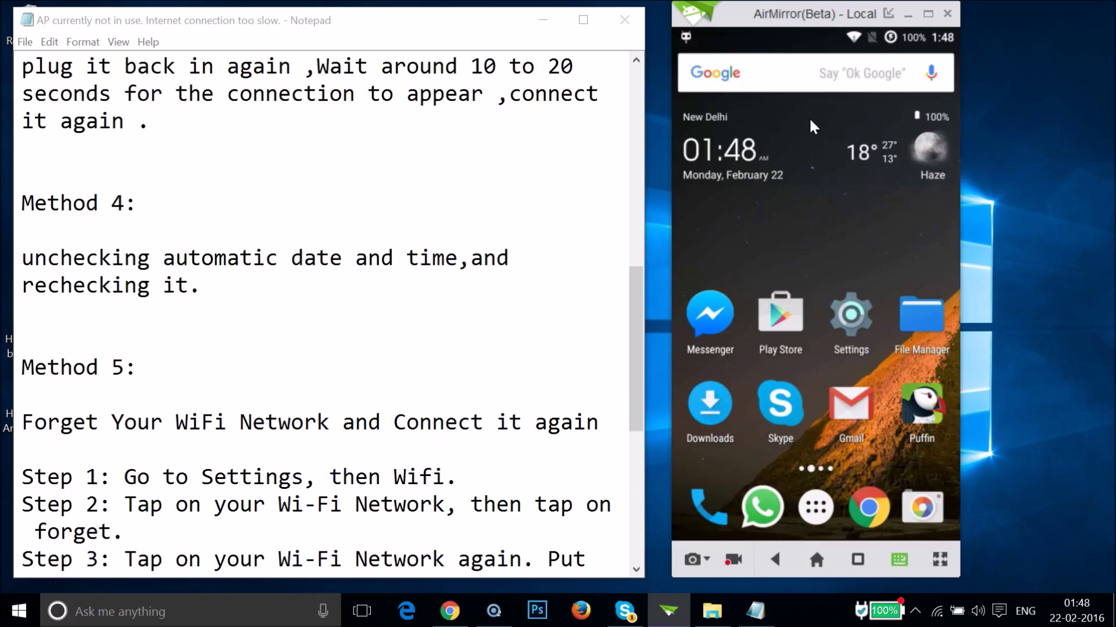
Scroll the Notepad guide until all three Method 5 steps for forgetting and reconnecting Wi-Fi are visible.
left_click(387, 210)
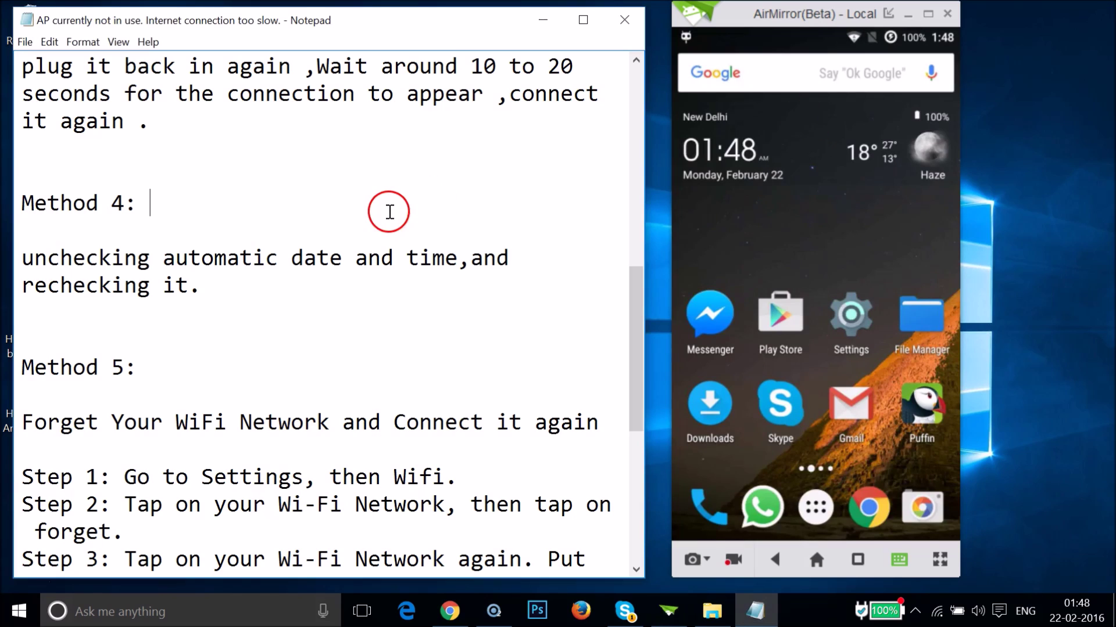
left_click_drag(637, 328, 637, 355)
left_click(165, 208)
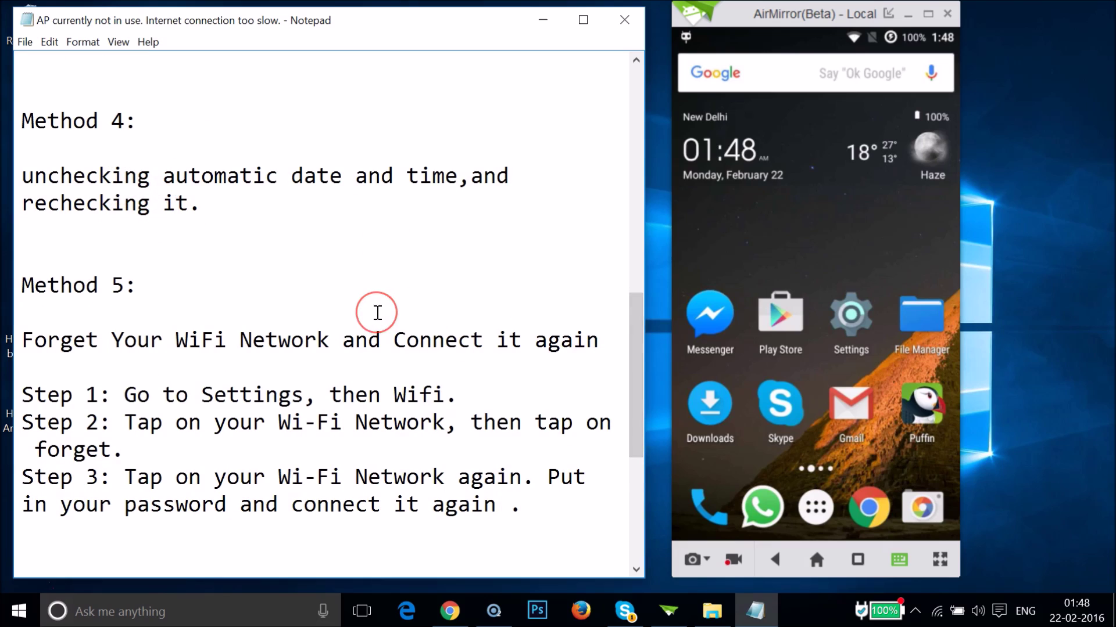
scroll(378, 313, "down", 1)
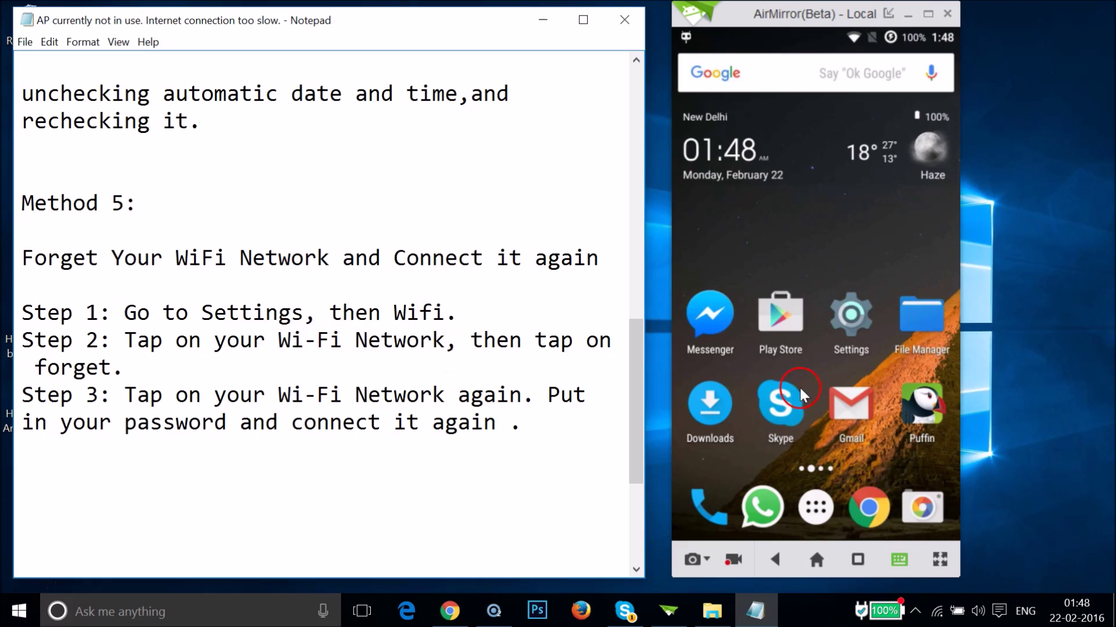
Open the phone's Wi-Fi list and bring up MTNL61's options, dismissing them without changes.
left_click(844, 330)
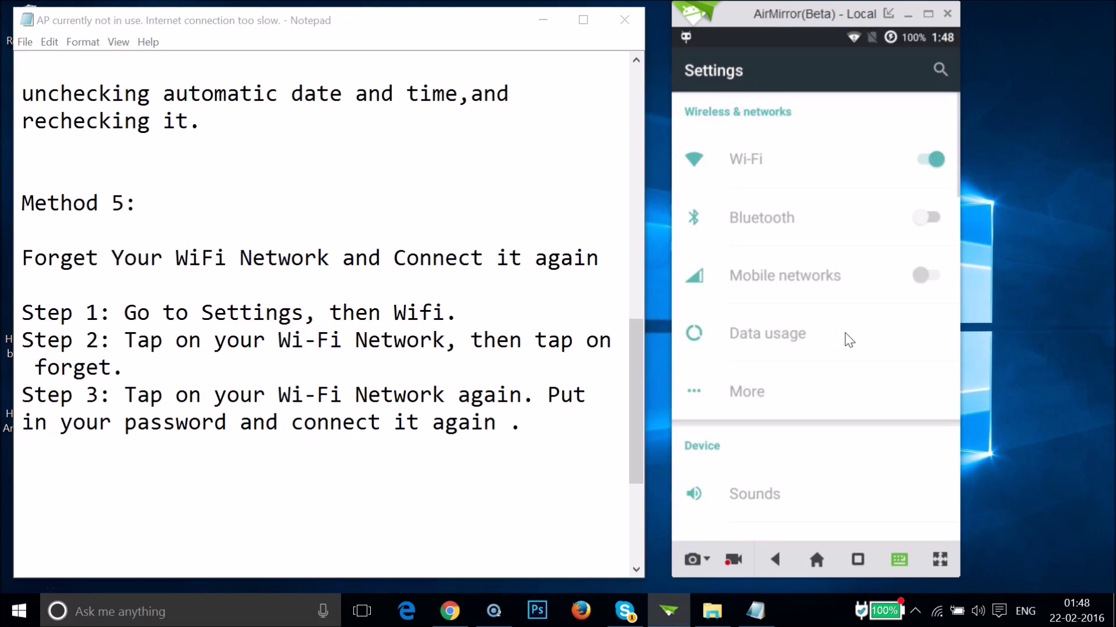
left_click(772, 169)
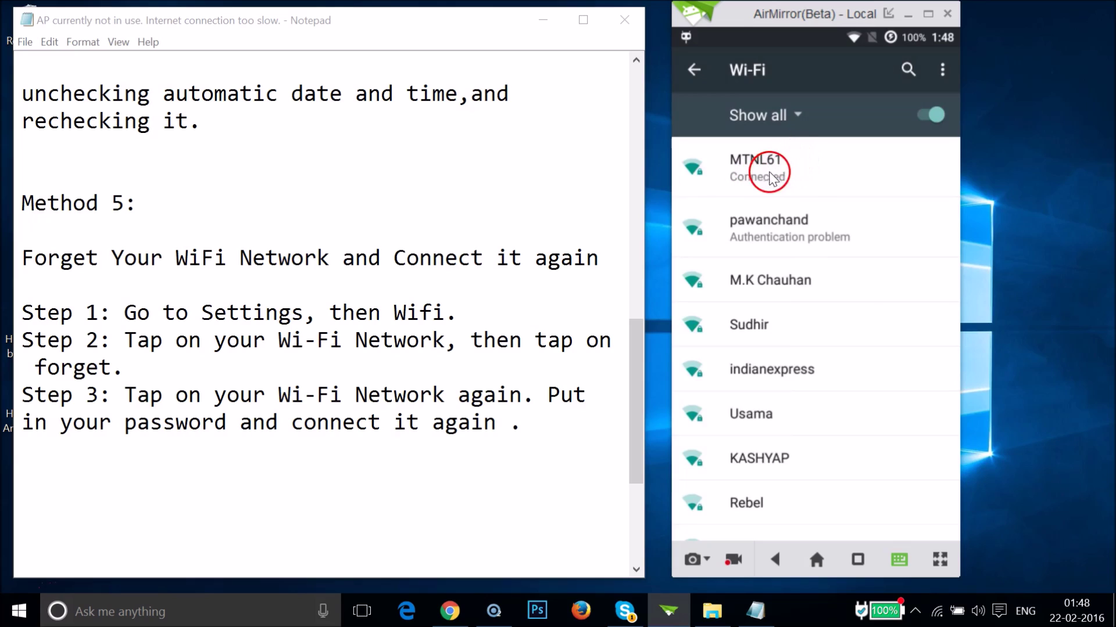
left_click(815, 177)
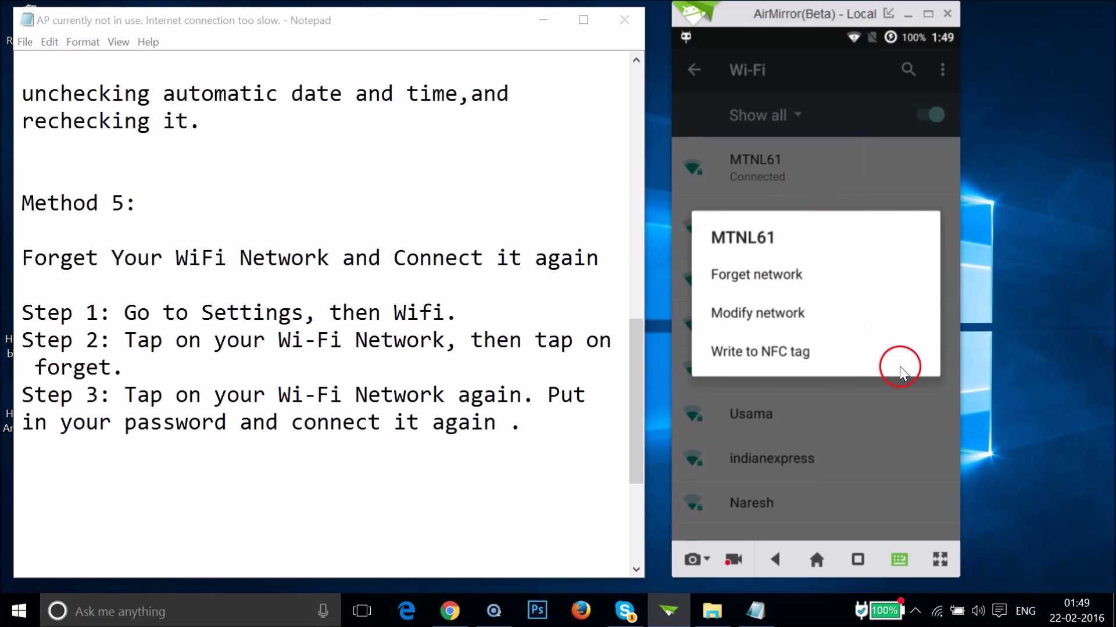
left_click(905, 489)
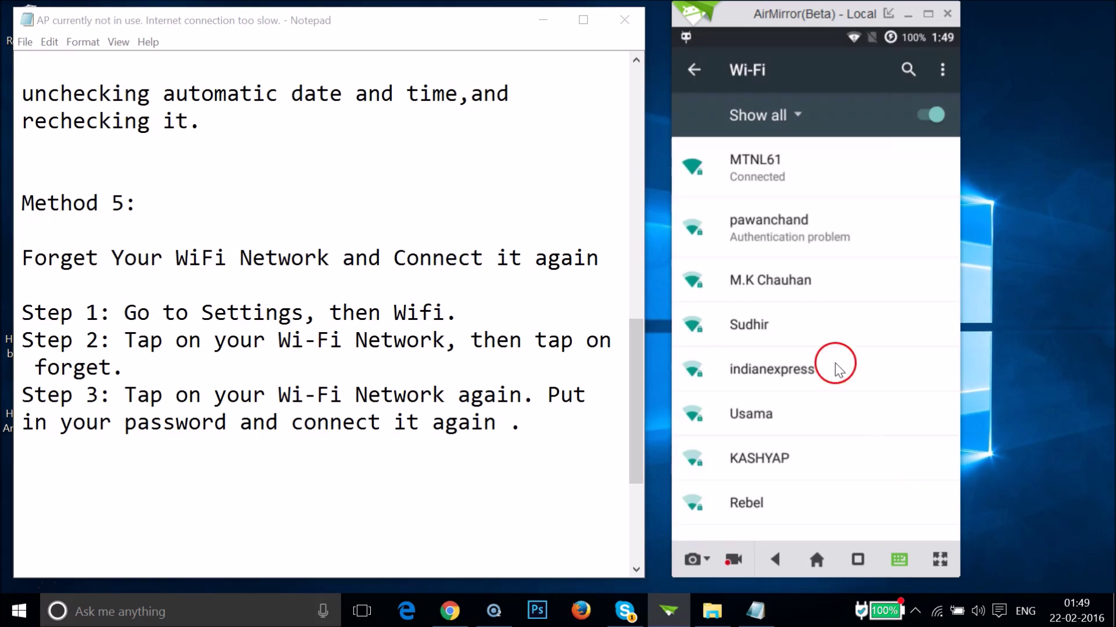